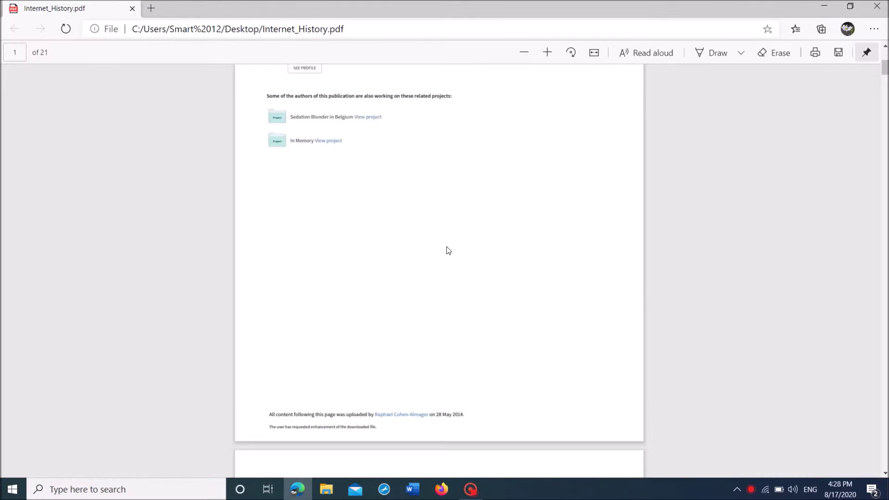
scroll(68, 35, down, 3)
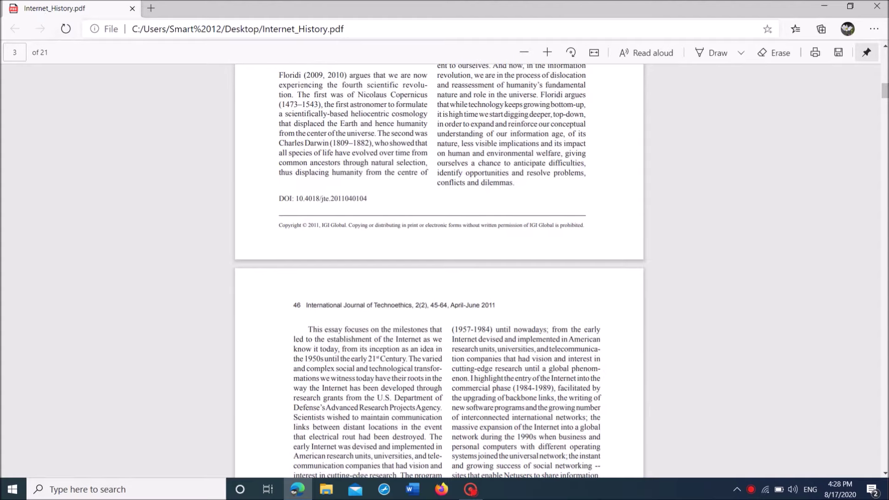
- Exit Microsoft Edge with the Internet_History PDF open, returning to the desktop
click(877, 6)
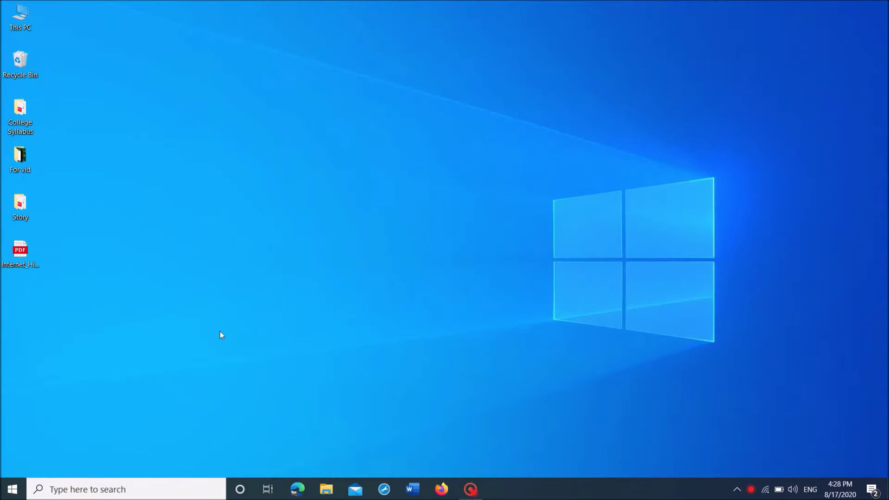
- Launch Settings from the Start menu and go to the Apps & features page
click(12, 489)
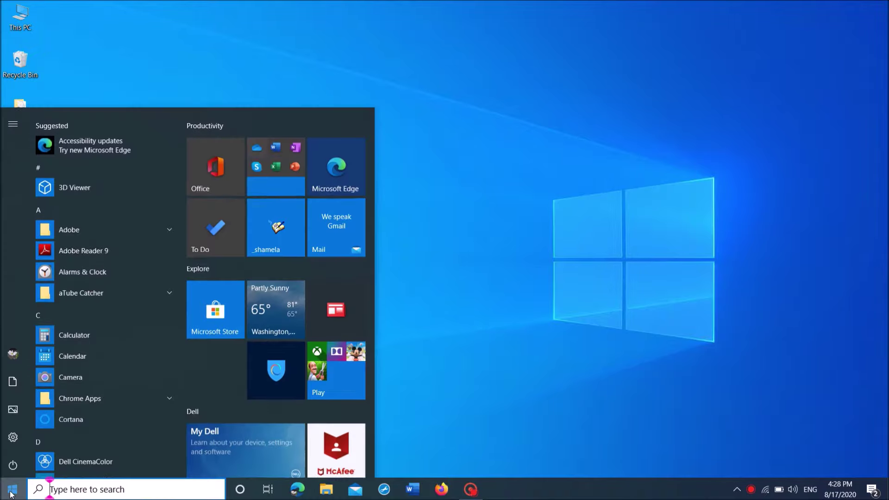
click(15, 440)
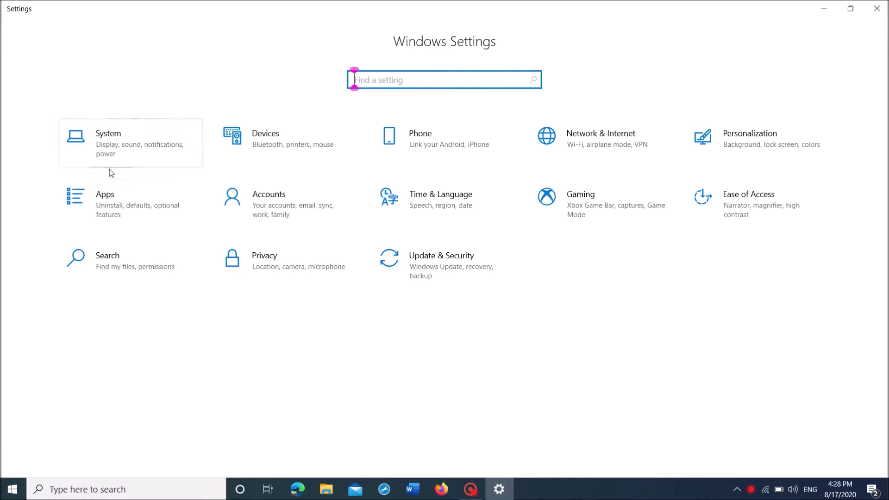
click(111, 205)
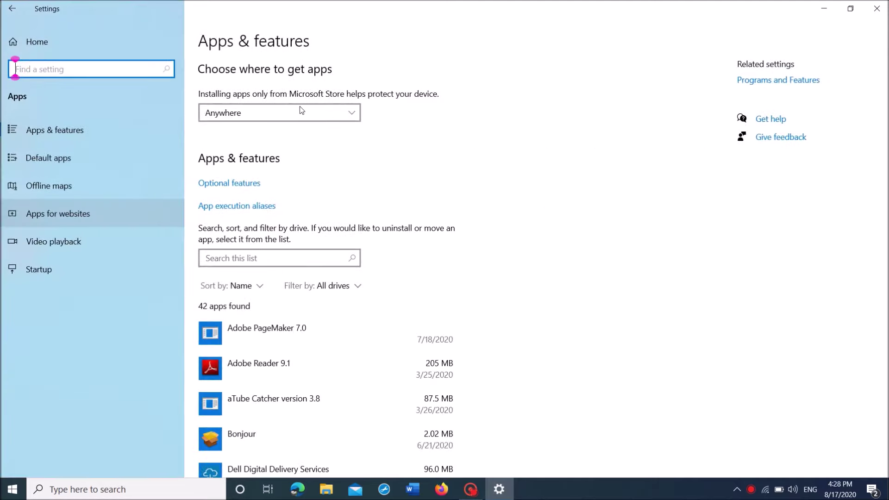
- Go to Default apps and open 'Choose default apps by file type'
click(56, 161)
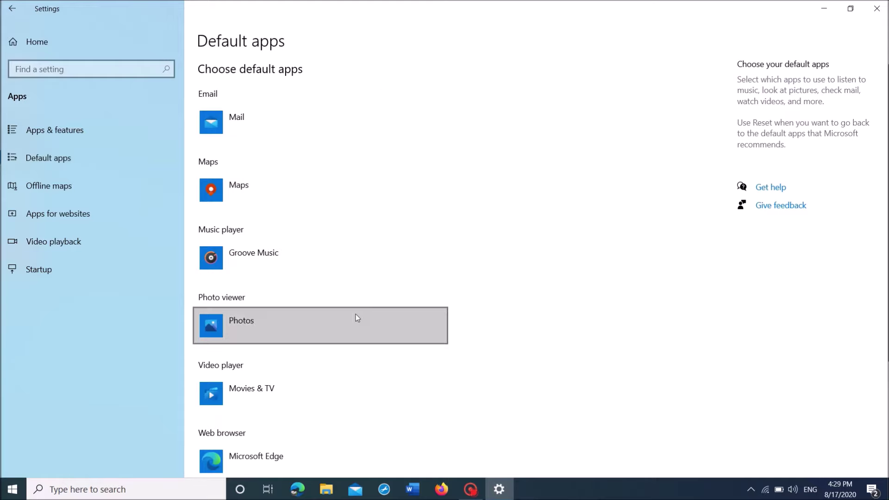
scroll(356, 314, down, 3)
scroll(357, 305, down, 2)
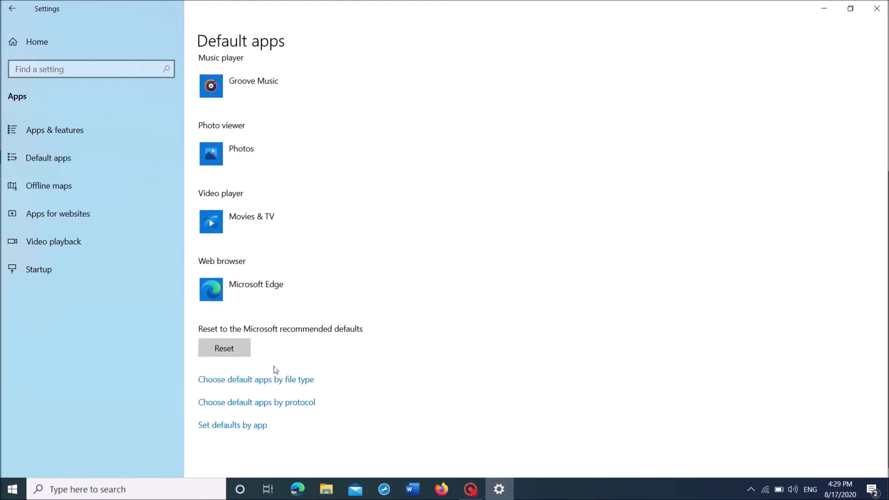
click(285, 384)
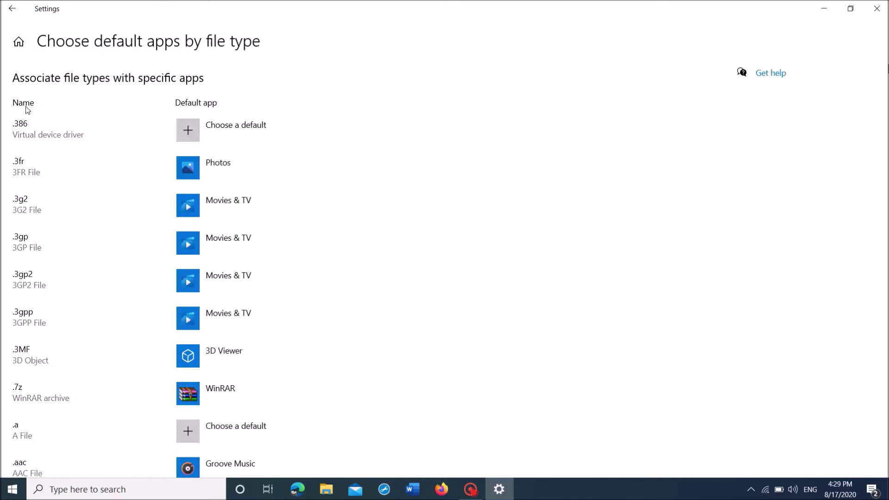
scroll(50, 422, down, 10)
scroll(53, 424, down, 10)
scroll(56, 428, down, 10)
scroll(60, 433, down, 10)
scroll(61, 433, down, 10)
scroll(59, 428, down, 10)
scroll(49, 306, down, 5)
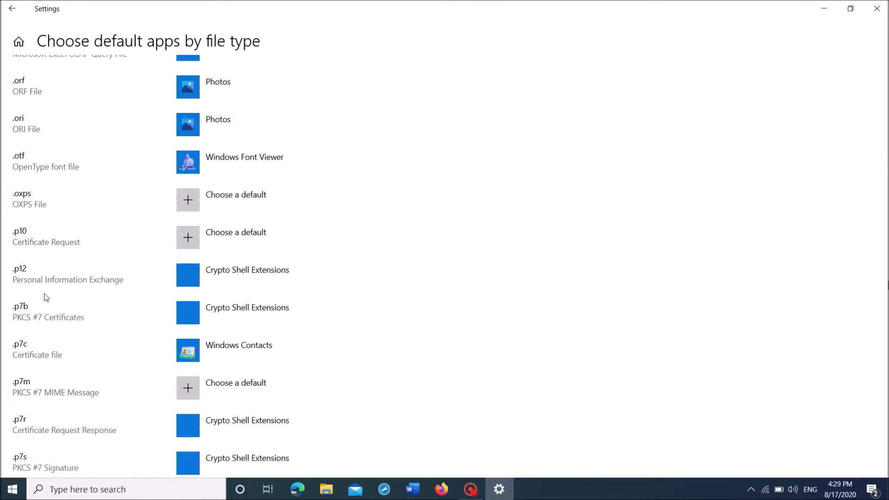
scroll(51, 367, down, 3)
scroll(52, 292, down, 4)
scroll(56, 223, down, 2)
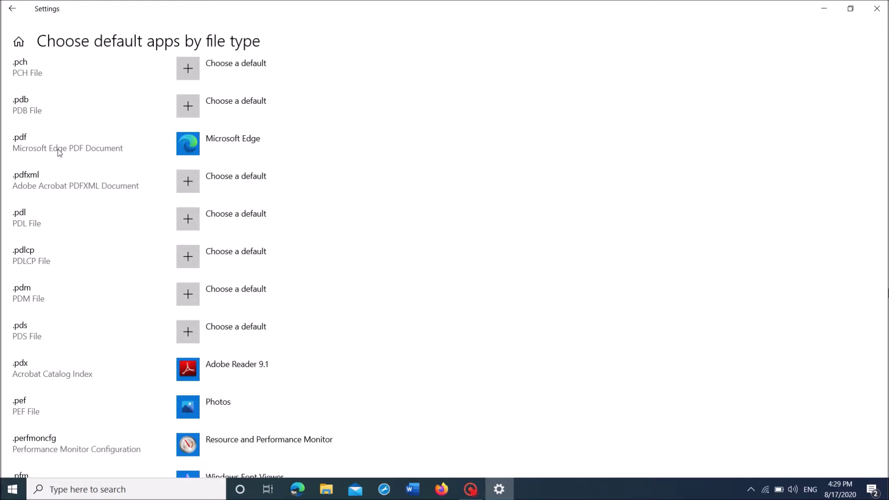
- Select Microsoft Edge beside .pdf to list the alternative PDF apps
click(244, 147)
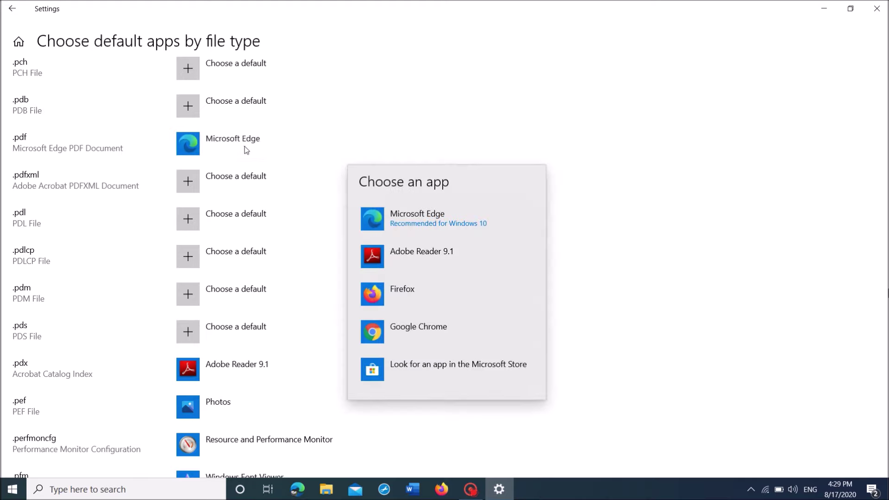
- Choose Adobe Reader 9.1 as the .pdf default and close Settings
click(420, 259)
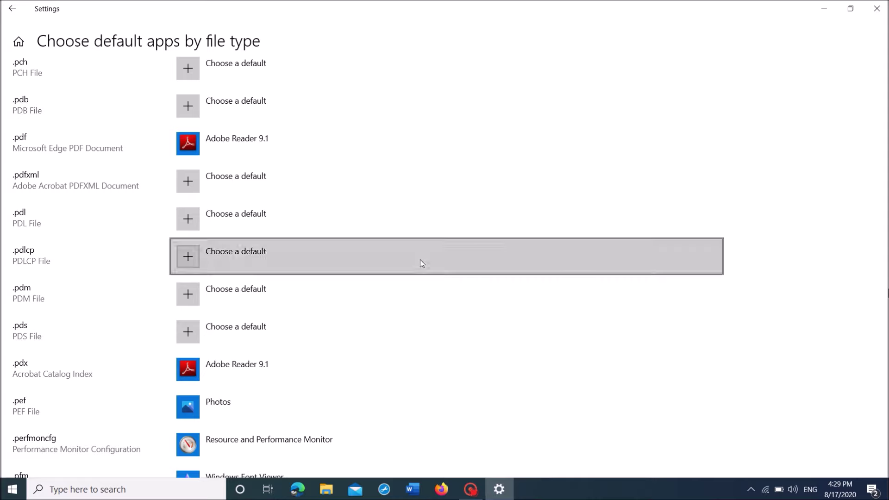
click(878, 8)
- Open Internet_History.pdf from the desktop in Adobe Reader 9.1
click(484, 219)
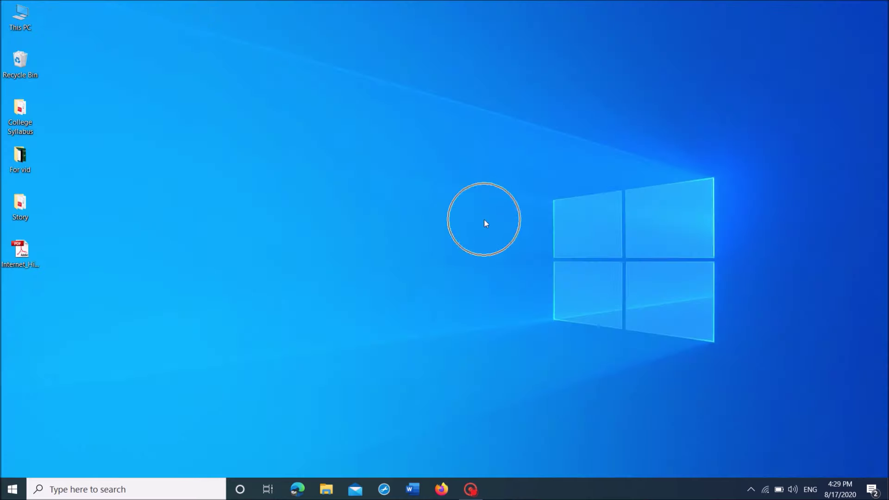
double_click(26, 254)
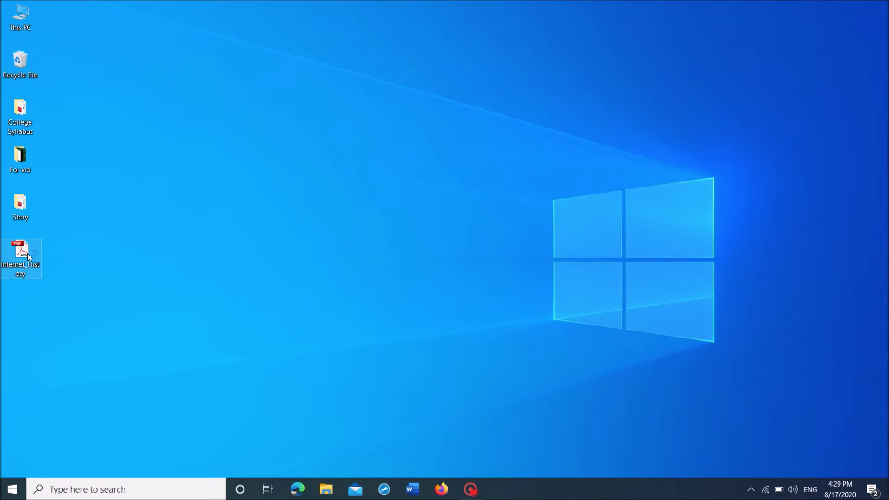